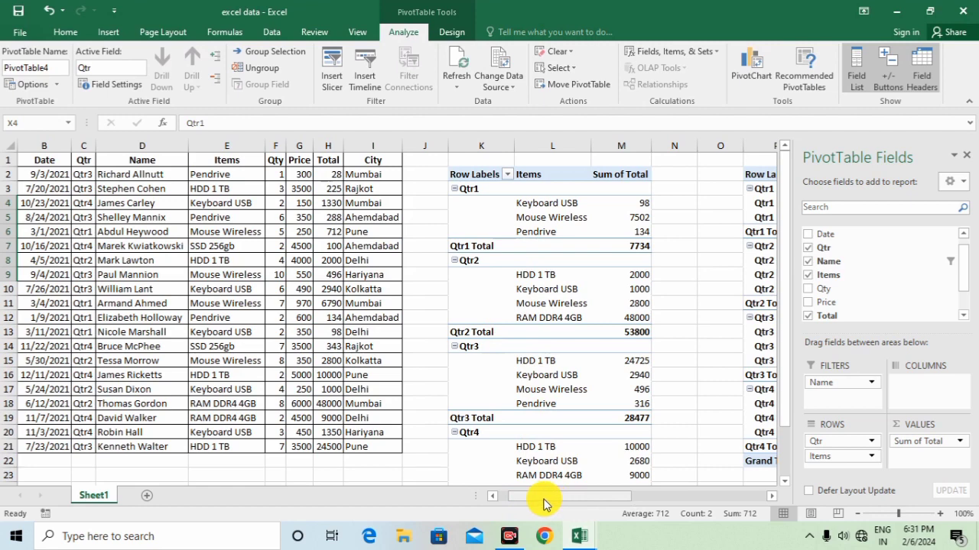
Examine the existing pivot tables beside the source data, comparing their repeated labels, blank lines between quarters and items without data
left_click_drag(541, 502, 591, 498)
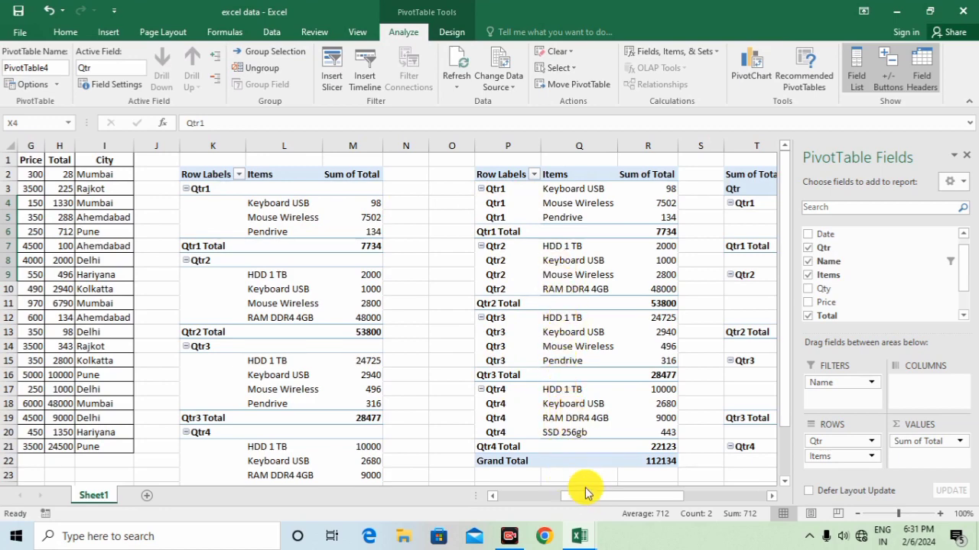
left_click_drag(570, 500, 624, 499)
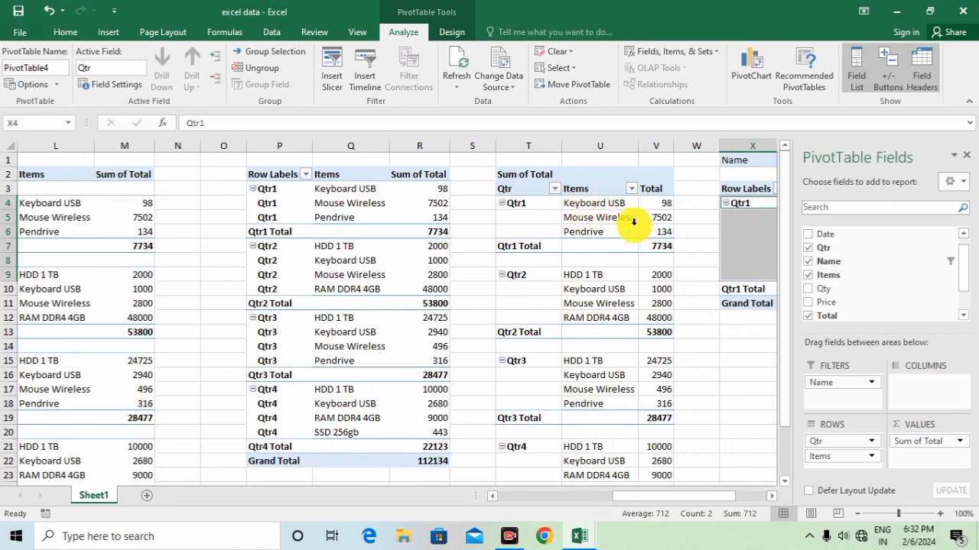
left_click(505, 261)
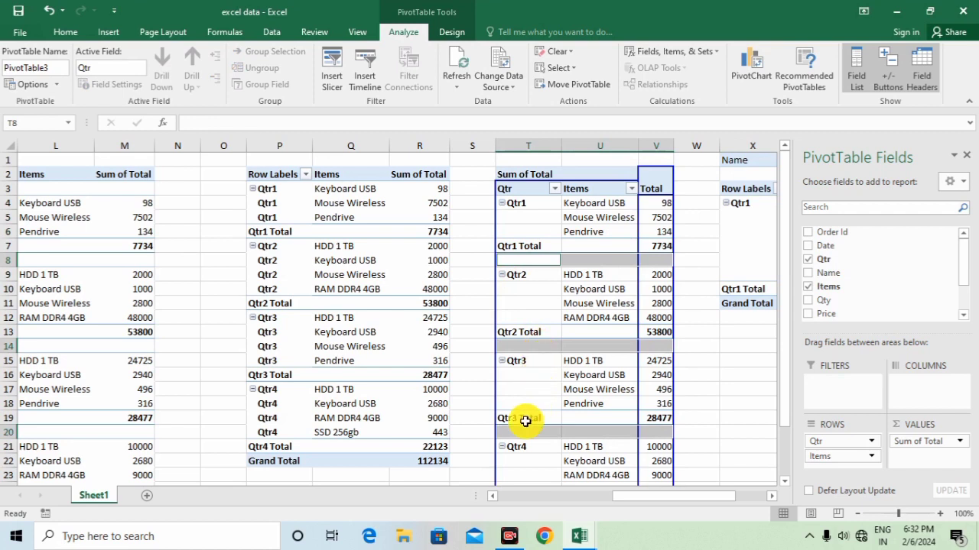
left_click_drag(523, 422, 528, 324)
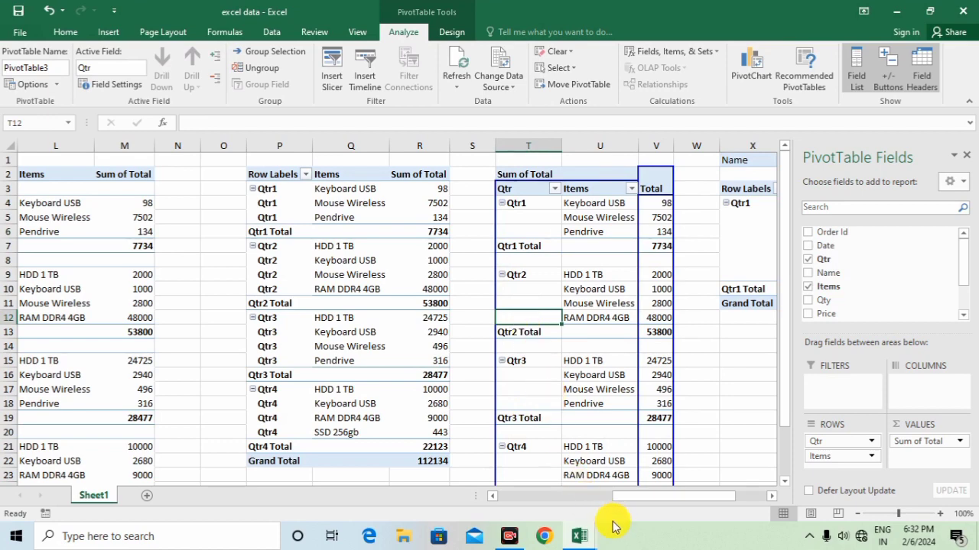
left_click_drag(640, 498, 660, 472)
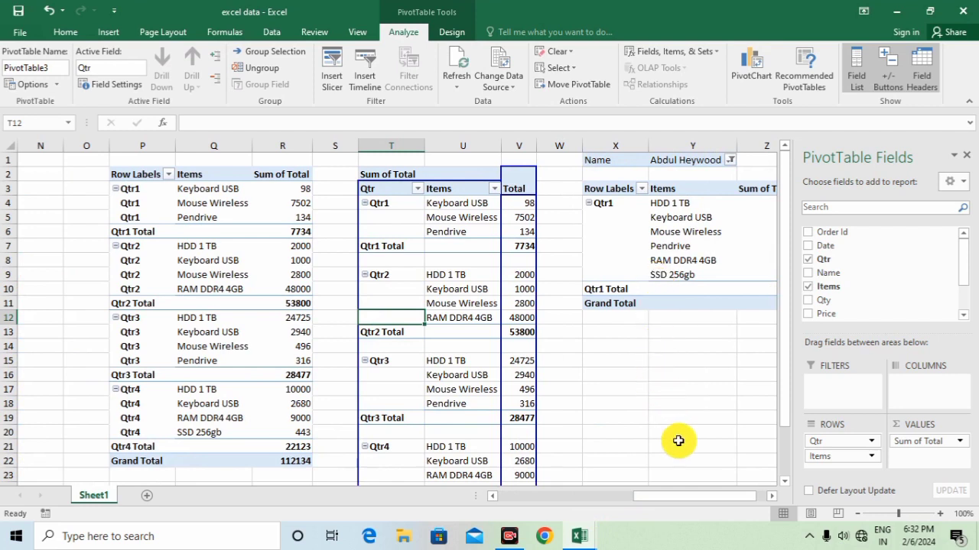
mouse_move(674, 494)
left_mouse_down()
mouse_move(664, 494)
mouse_move(687, 495)
left_mouse_up()
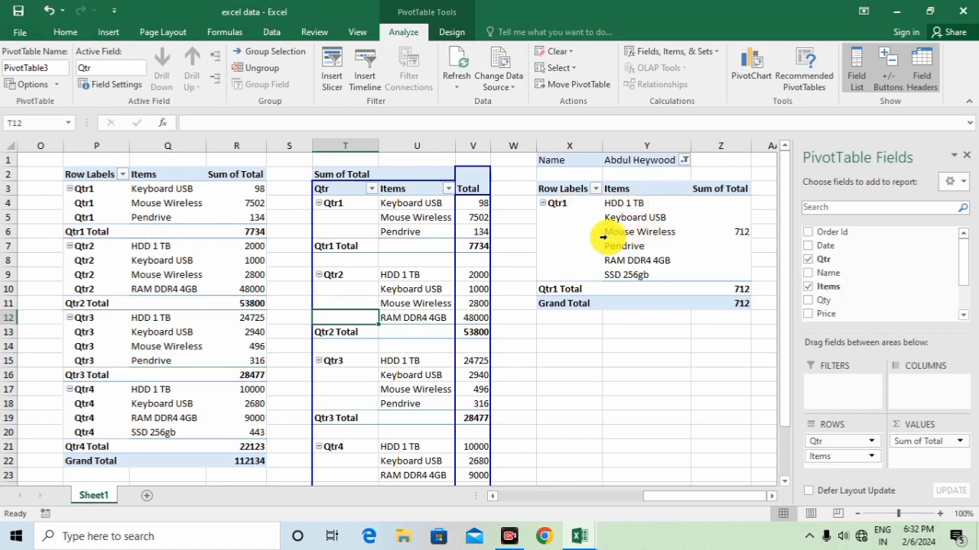
mouse_move(738, 236)
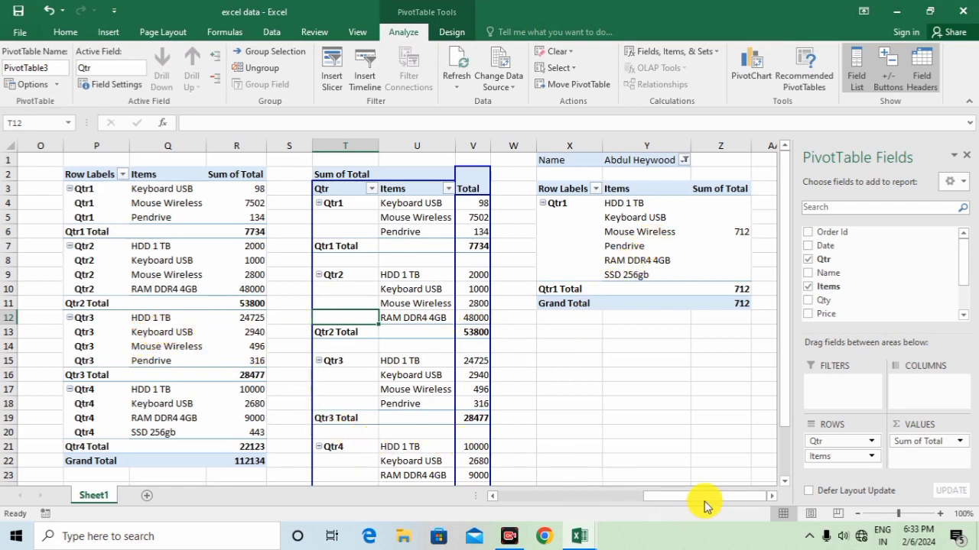
Delete all existing pivot tables from column J onward, keeping only the source data
left_click_drag(703, 496, 552, 511)
left_click_drag(423, 159, 793, 539)
key("Delete")
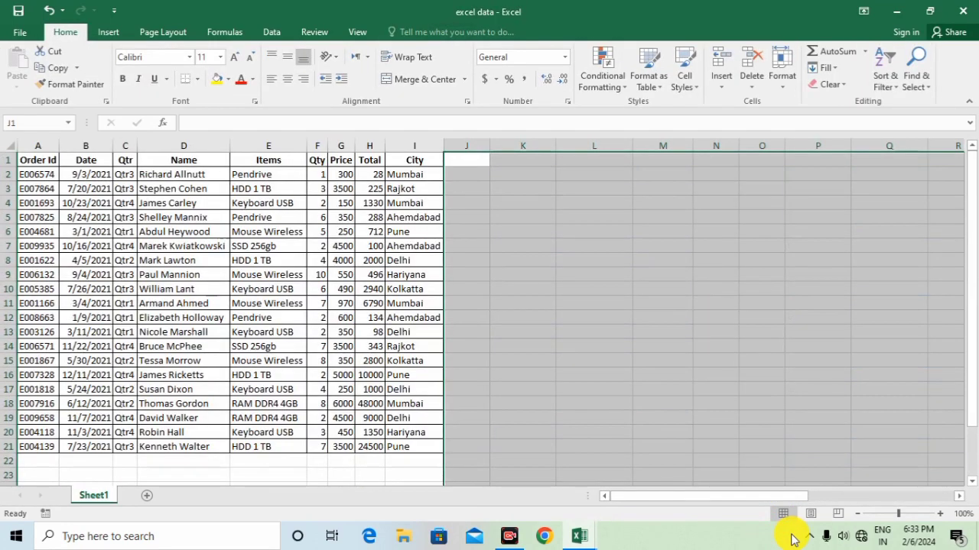
left_click(659, 318)
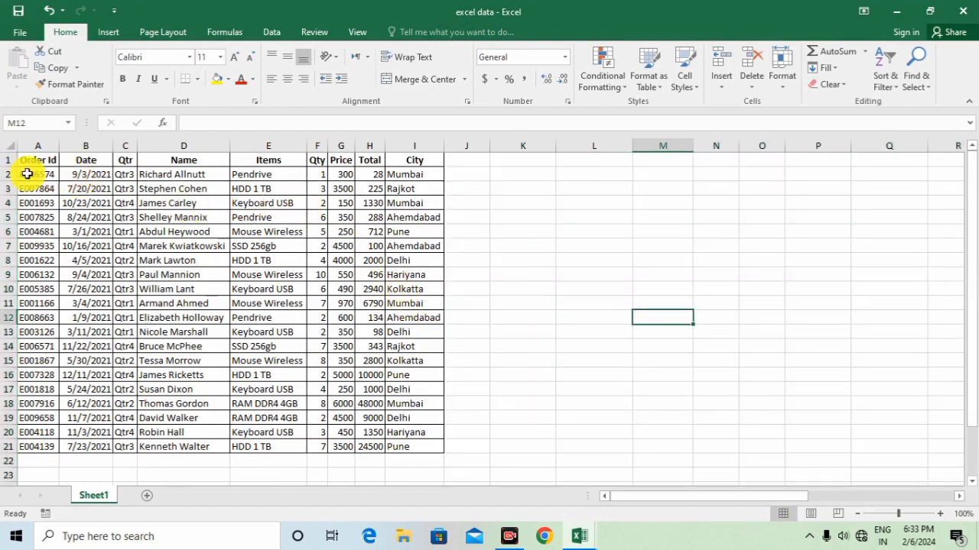
Create a pivot table from the data range A1:I21, placed on the existing worksheet at cell K2
left_click_drag(22, 159, 402, 448)
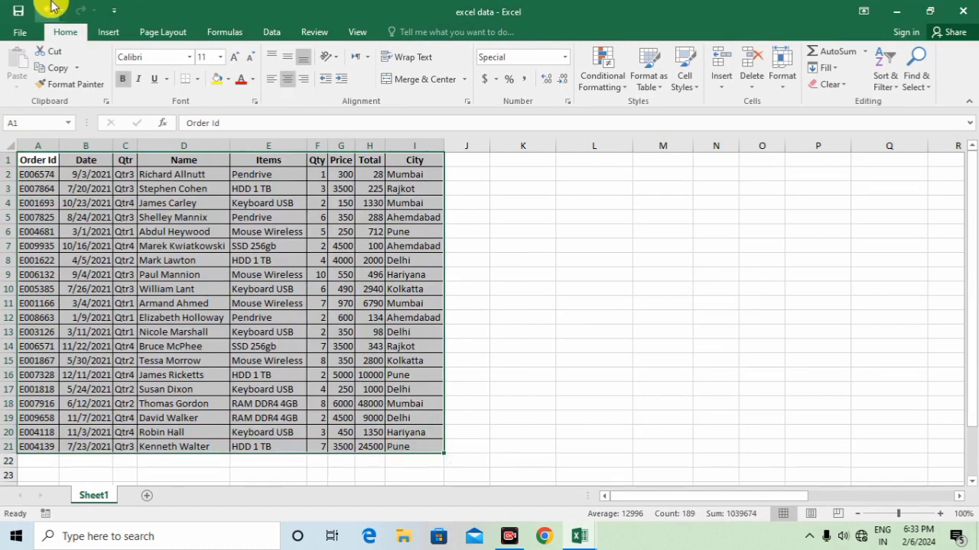
left_click(105, 34)
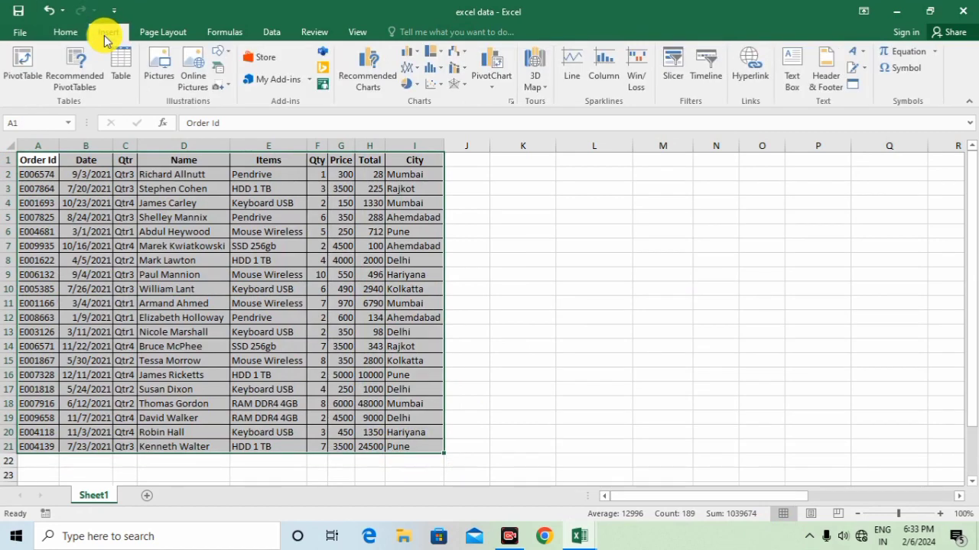
left_click(24, 71)
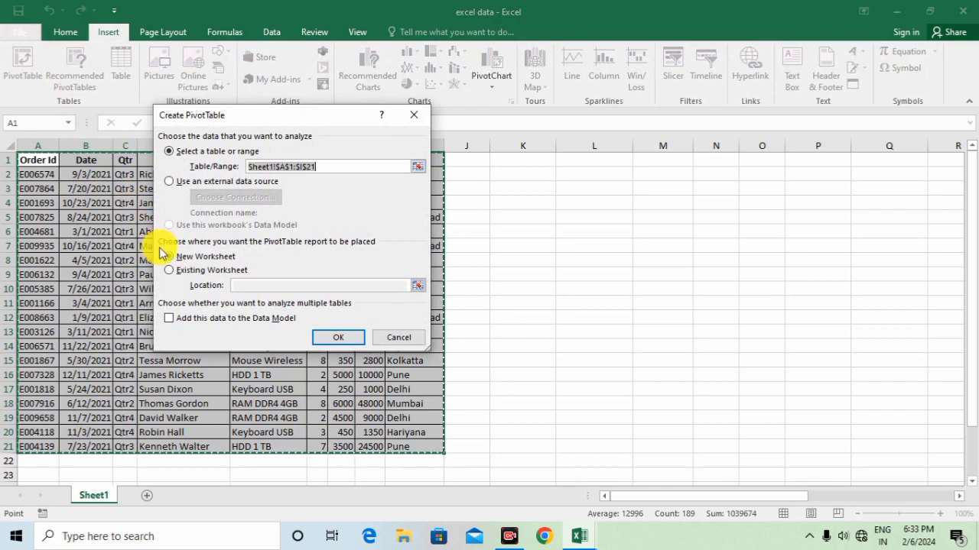
left_click(169, 270)
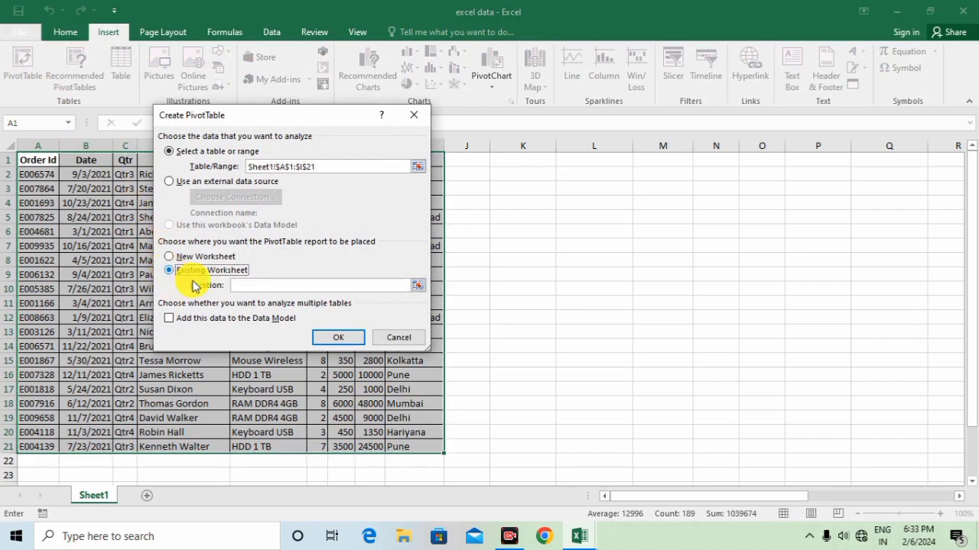
left_click(418, 286)
left_click(511, 171)
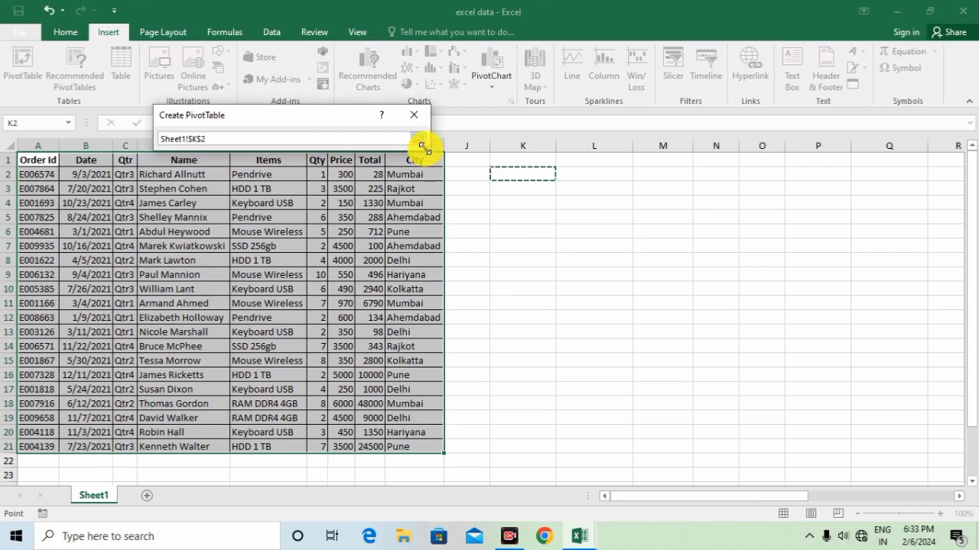
left_click(420, 144)
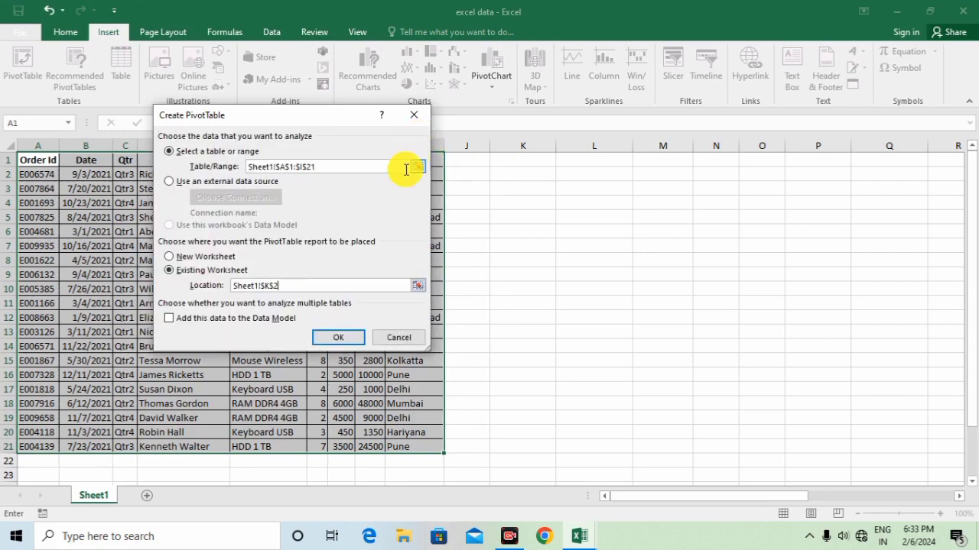
left_click(342, 339)
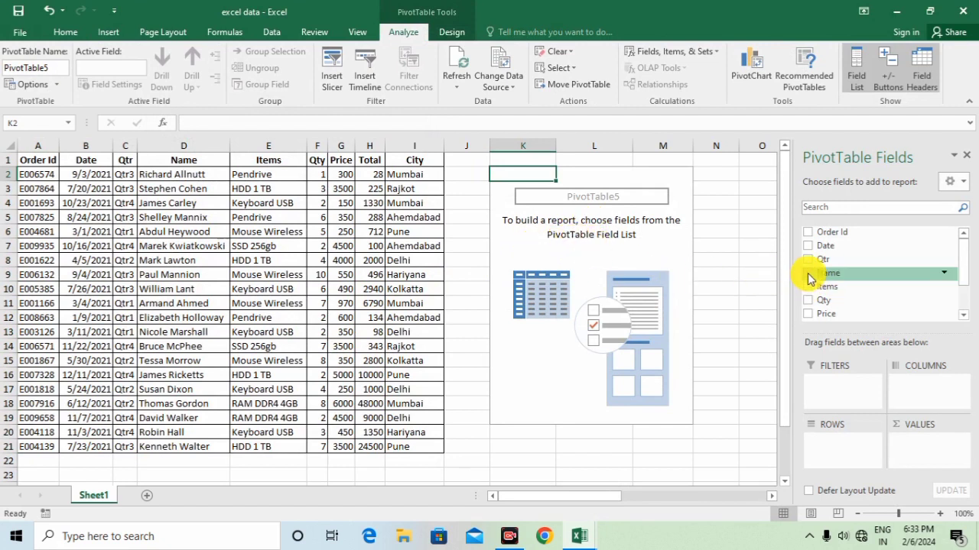
Add Qtr and Items as row fields and Total as the summed value in the pivot table
left_click(808, 261)
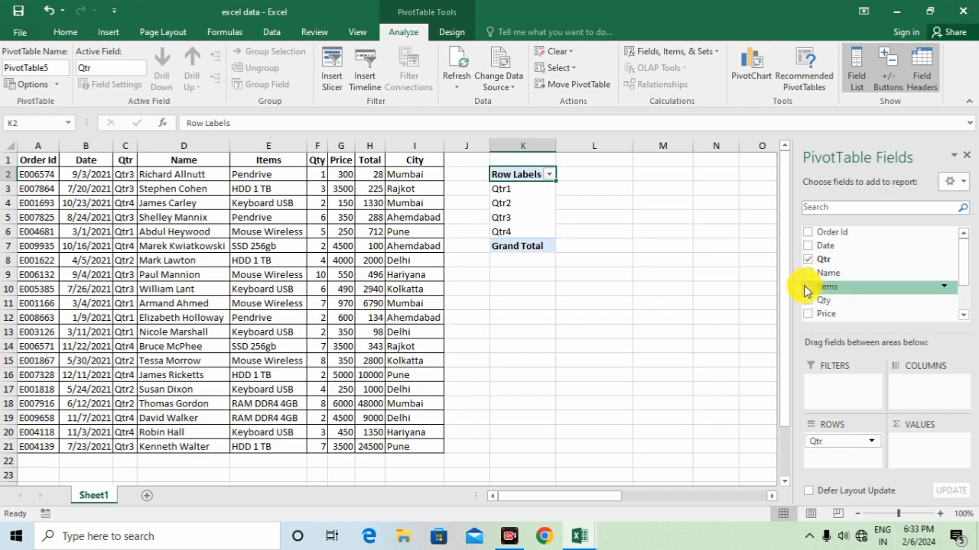
left_click(807, 287)
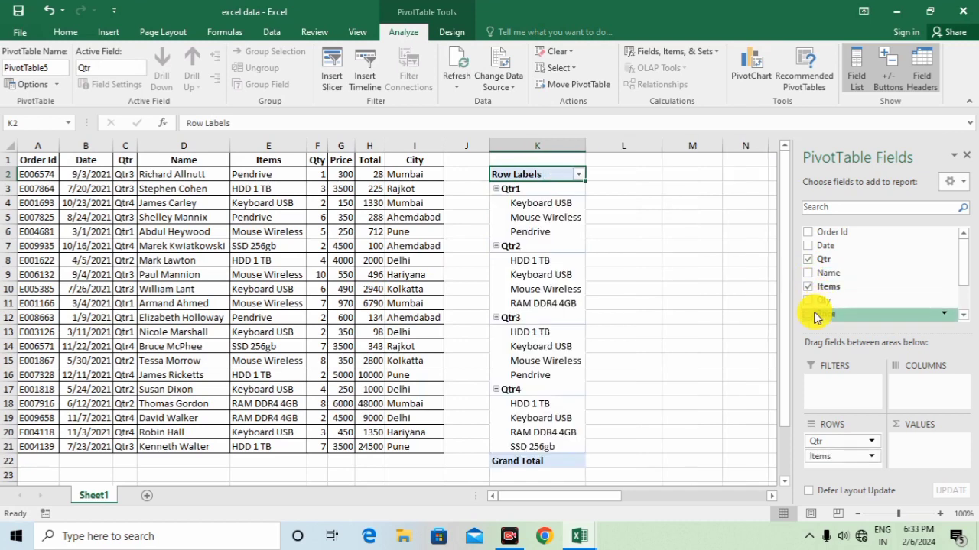
left_click(964, 316)
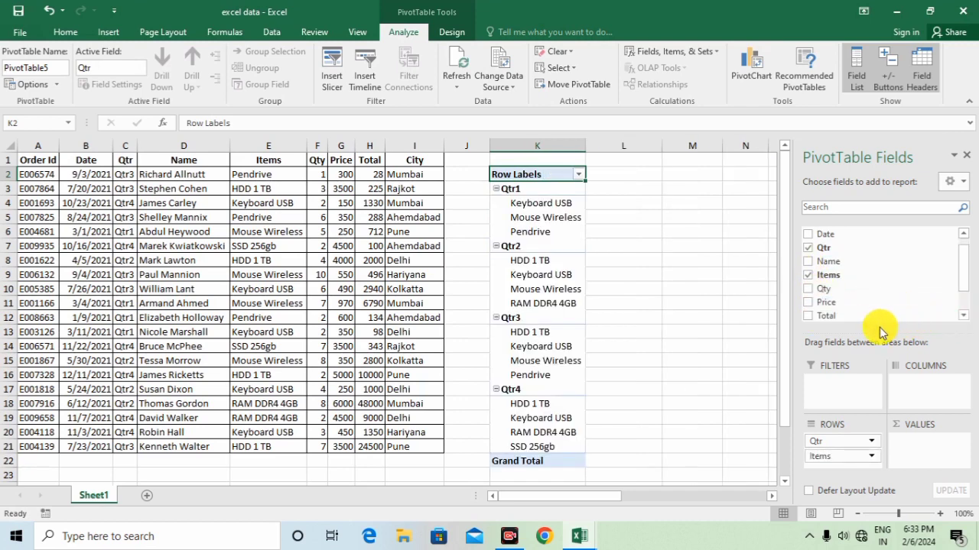
left_click(808, 318)
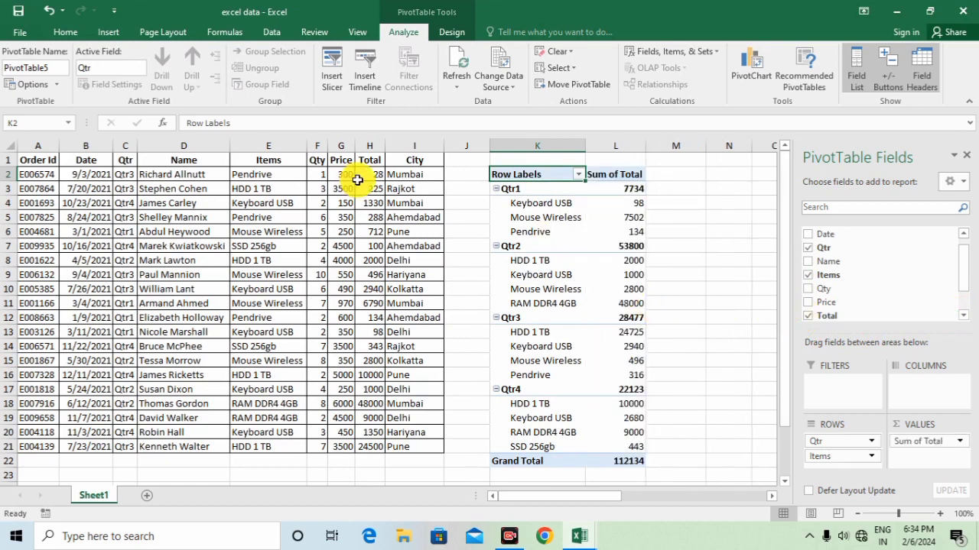
Review the pivot table's options for layout, totals and filters, display, printing, data and alt text
left_click(541, 205)
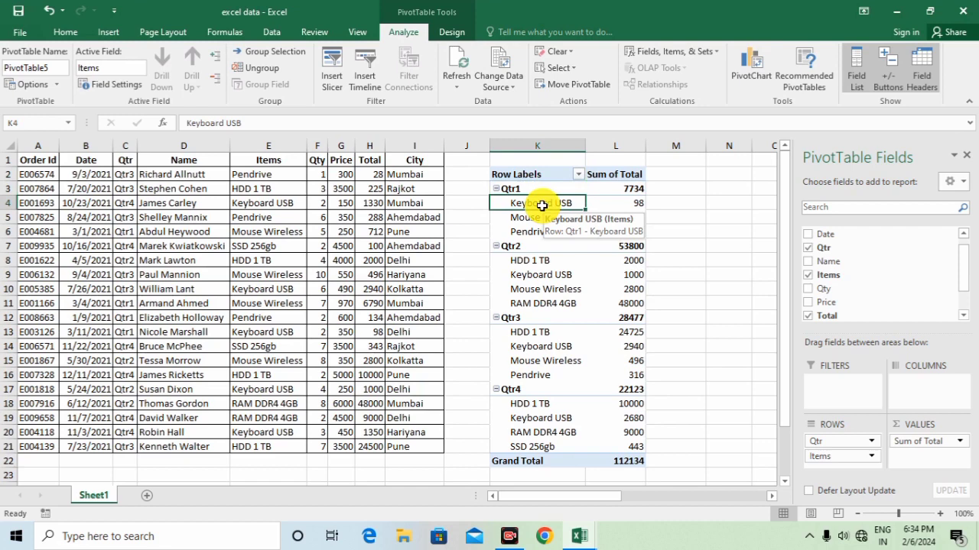
left_click(24, 85)
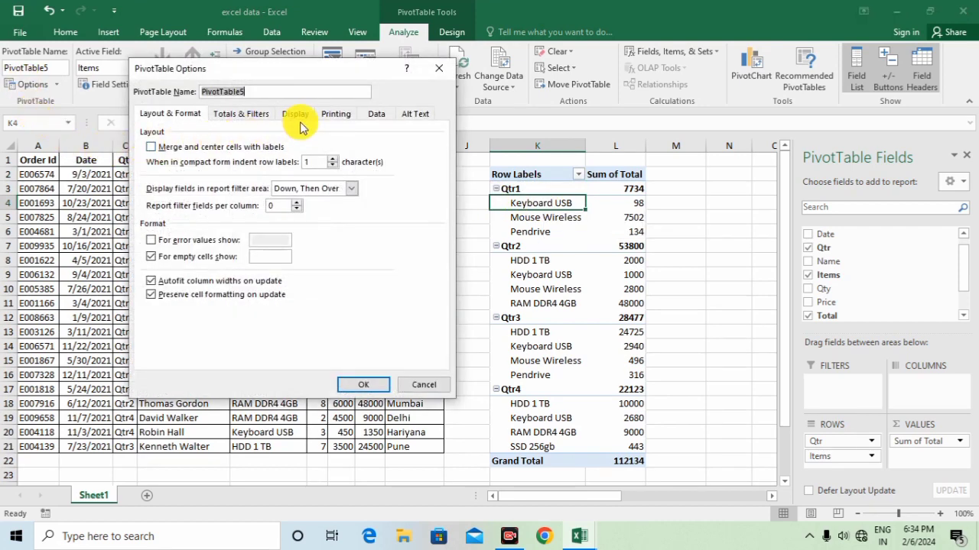
left_click(297, 118)
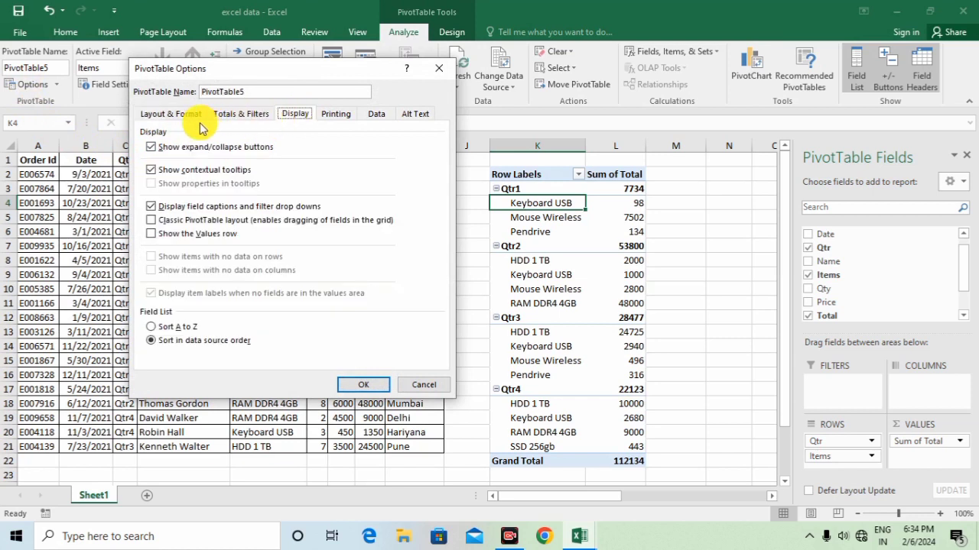
left_click(159, 119)
left_click(237, 115)
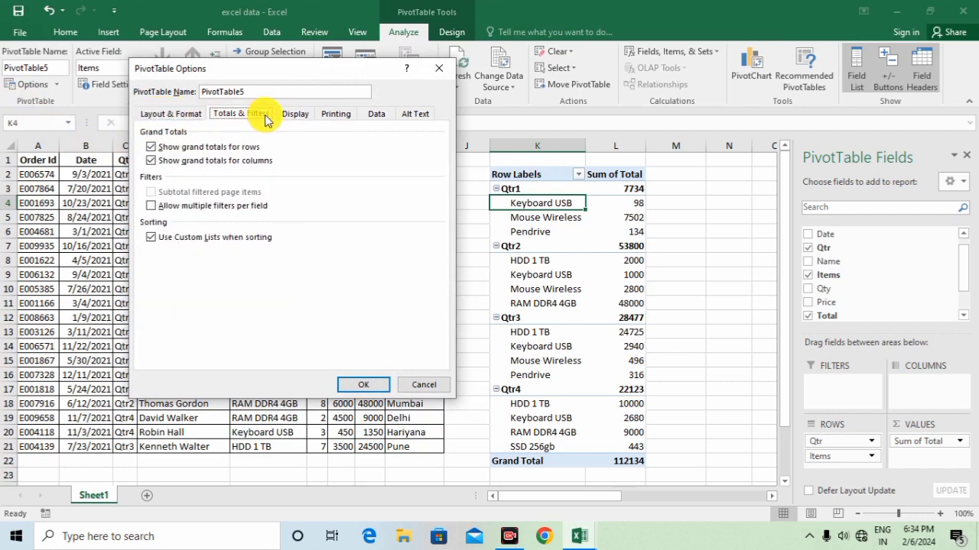
left_click(297, 115)
left_click(336, 114)
left_click(377, 117)
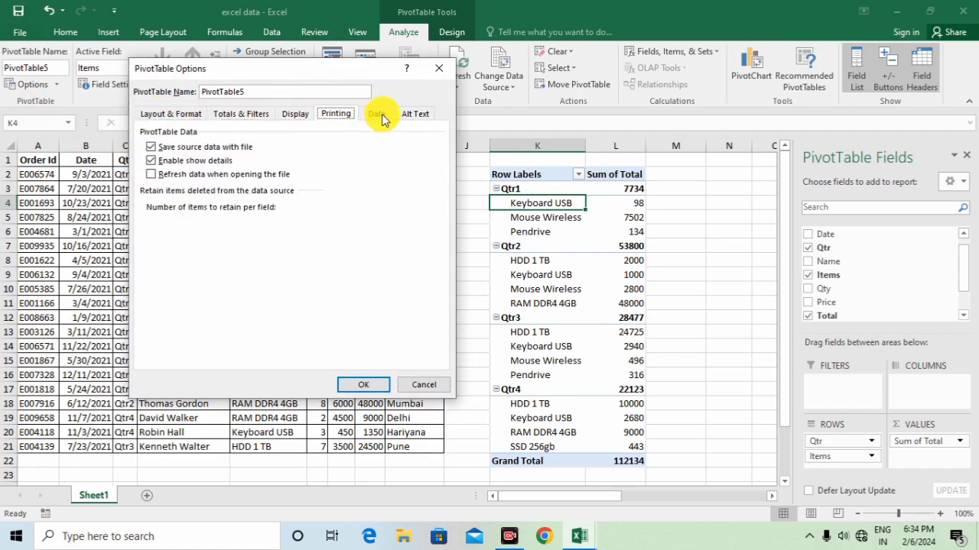
left_click(415, 114)
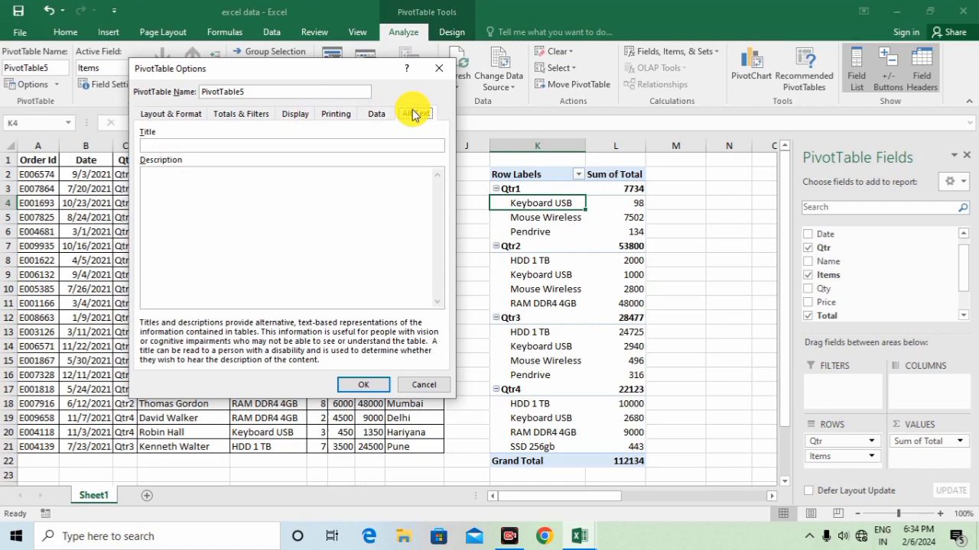
Enable the Classic PivotTable layout in the display options and apply it
left_click(295, 115)
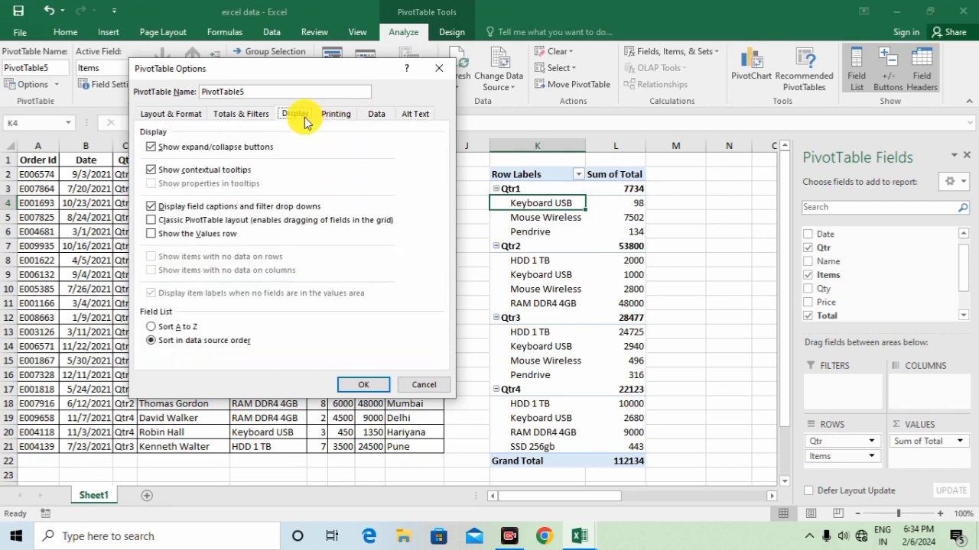
left_click(152, 221)
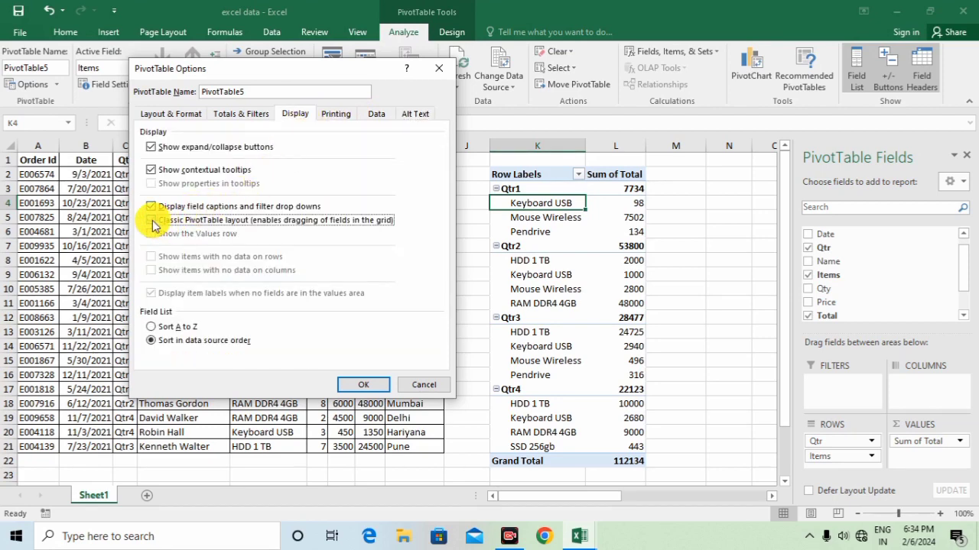
left_click(365, 385)
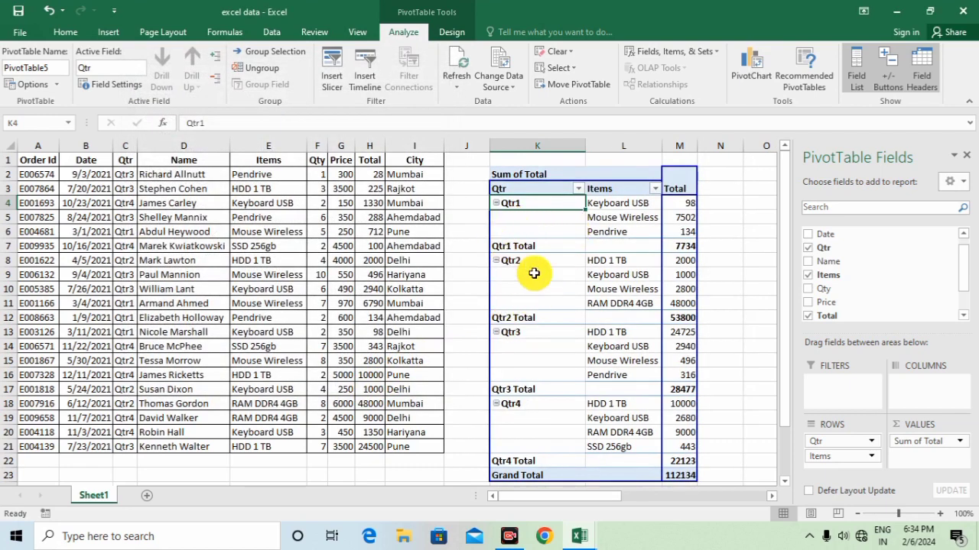
Turn on Repeat item labels for the Qtr field in its layout settings
left_click(542, 222)
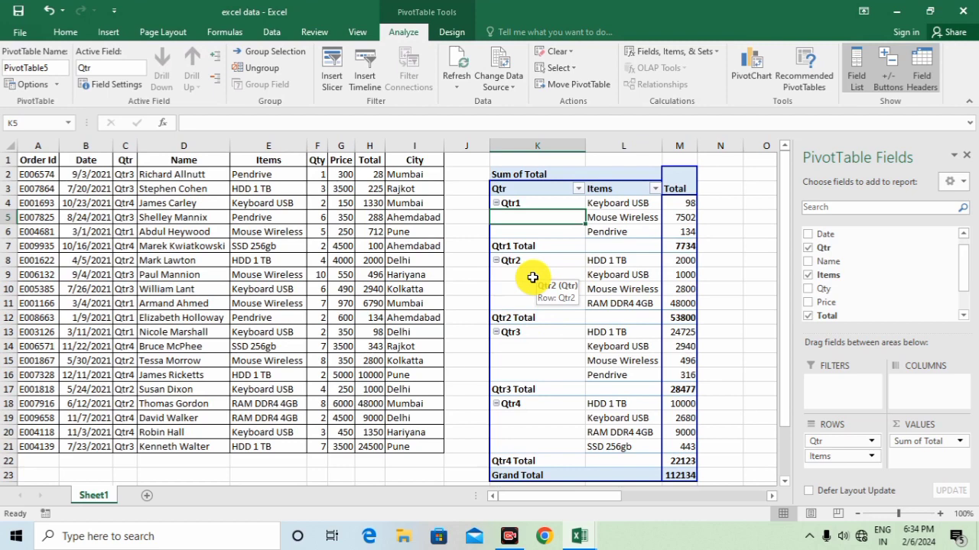
left_click(523, 205)
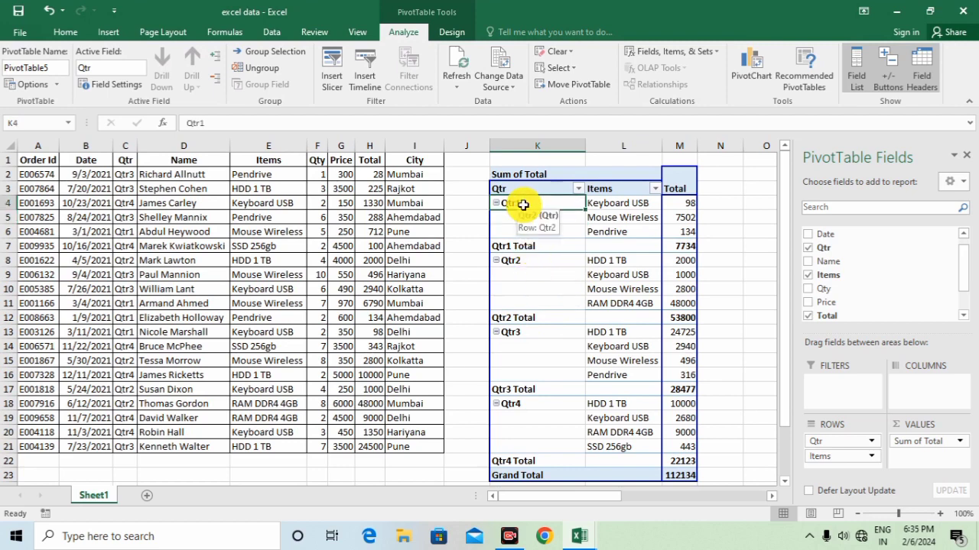
left_click(114, 85)
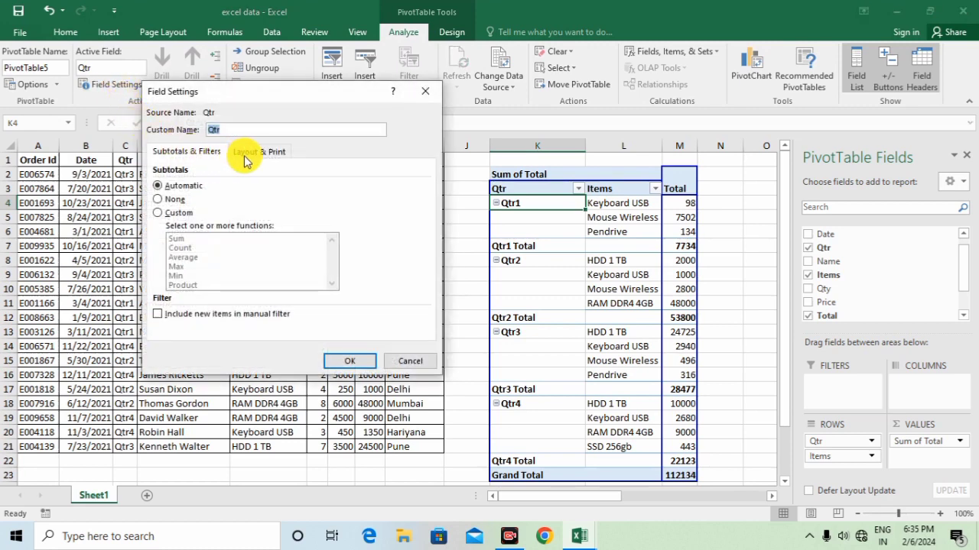
left_click(276, 152)
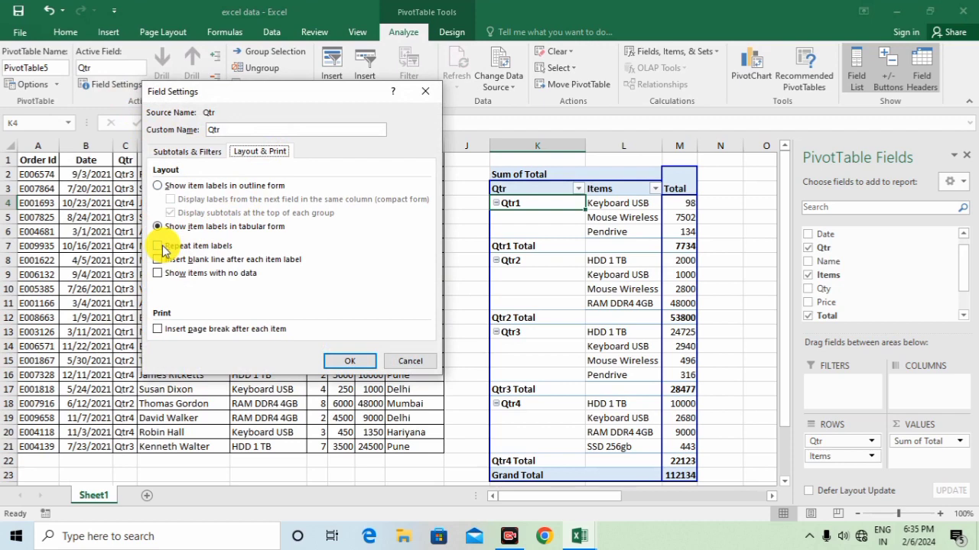
left_click(158, 247)
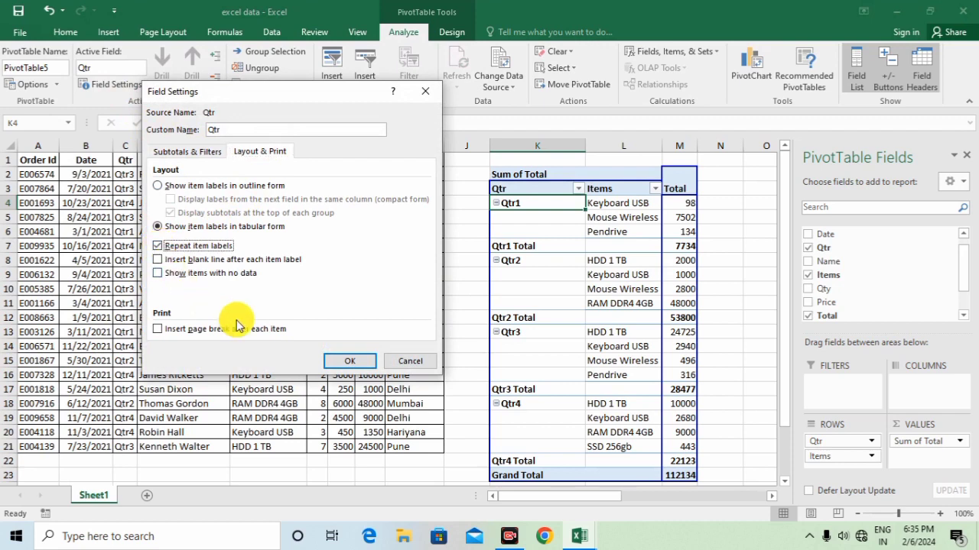
left_click(349, 362)
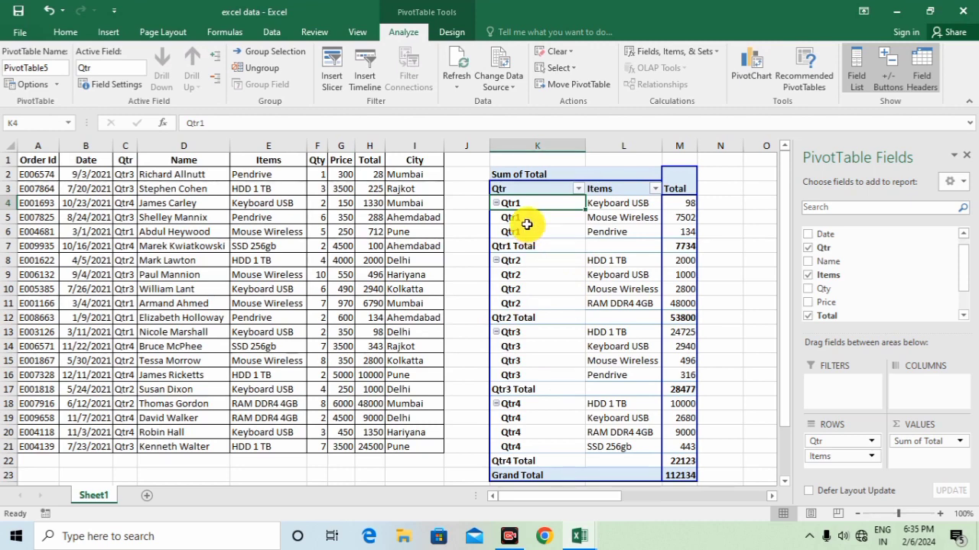
Turn off Repeat item labels for the Qtr field in its layout settings
left_click(115, 89)
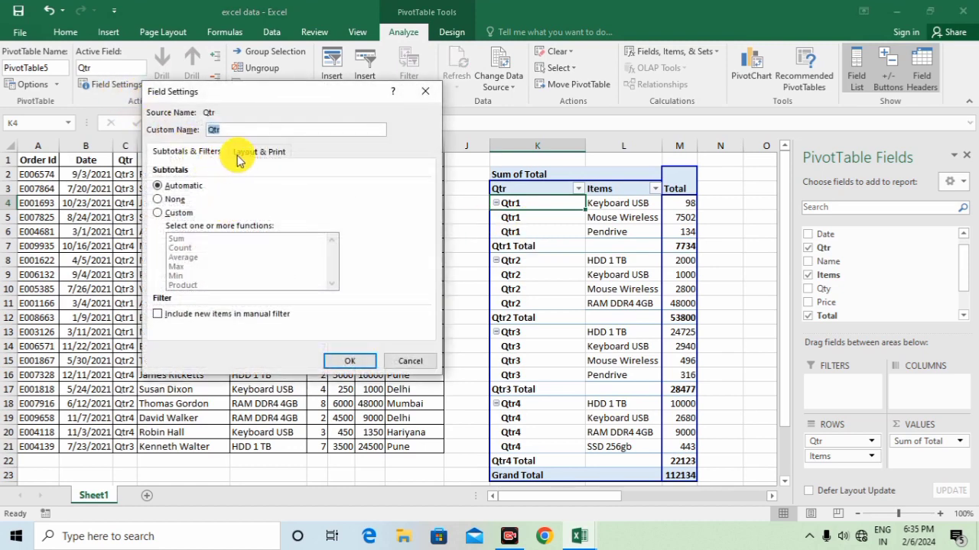
left_click(239, 152)
left_click(174, 250)
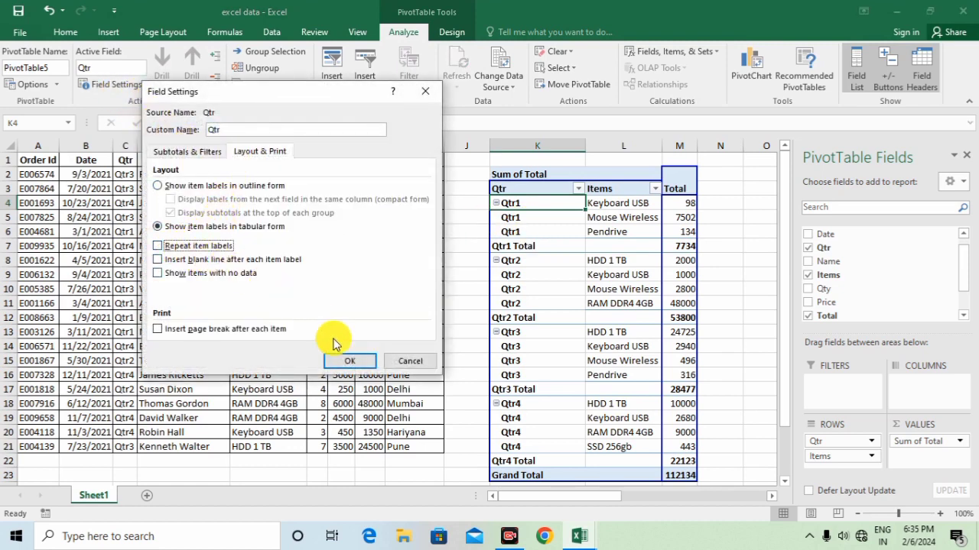
left_click(358, 359)
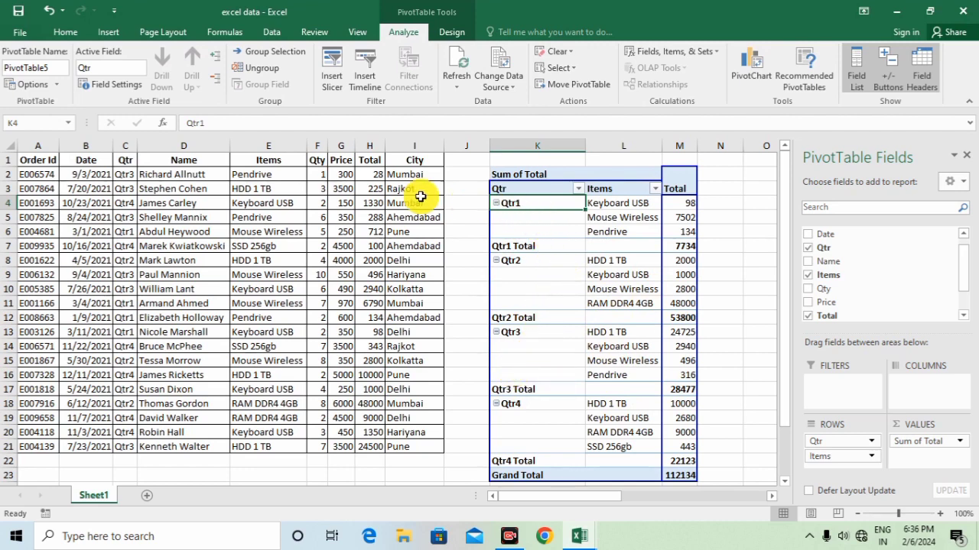
Enable Insert blank line after each item label for the Qtr field
left_click(113, 87)
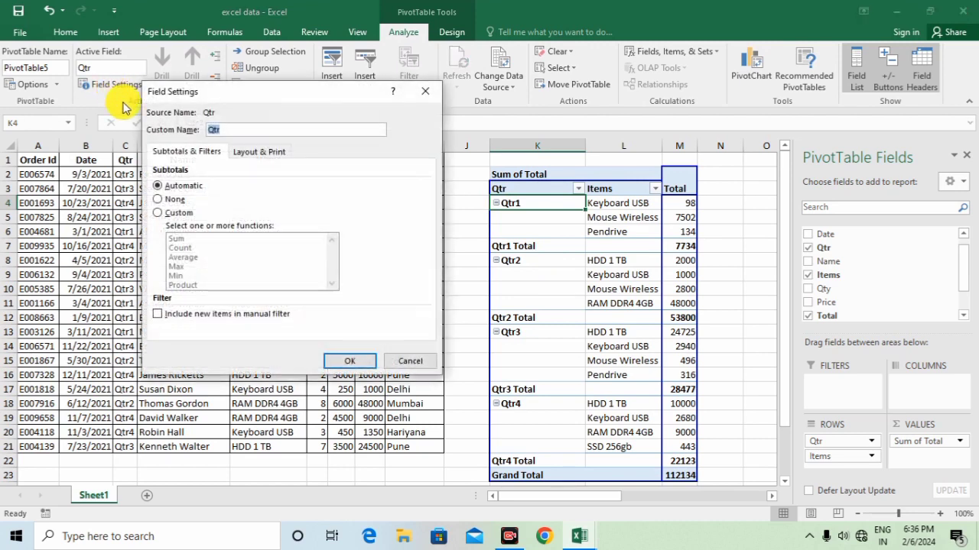
left_click(258, 153)
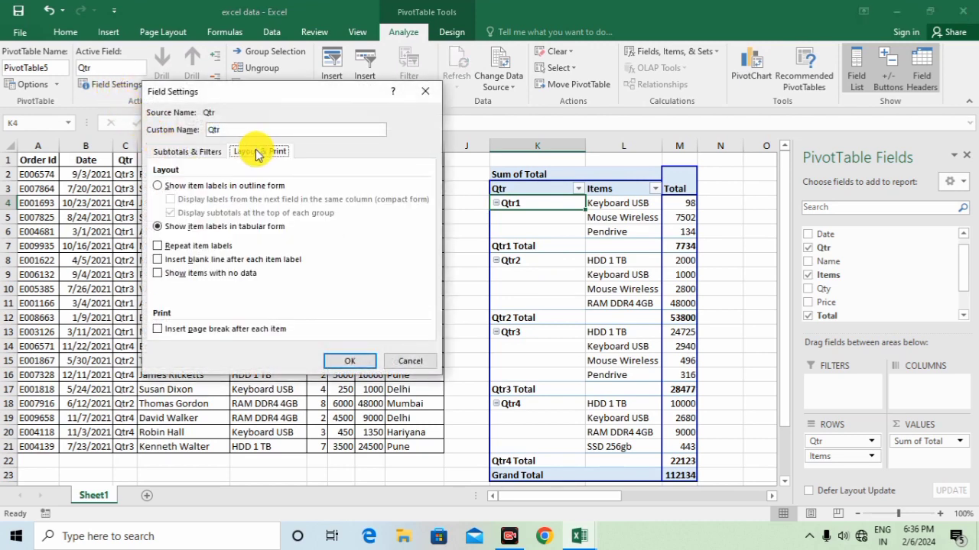
left_click(160, 260)
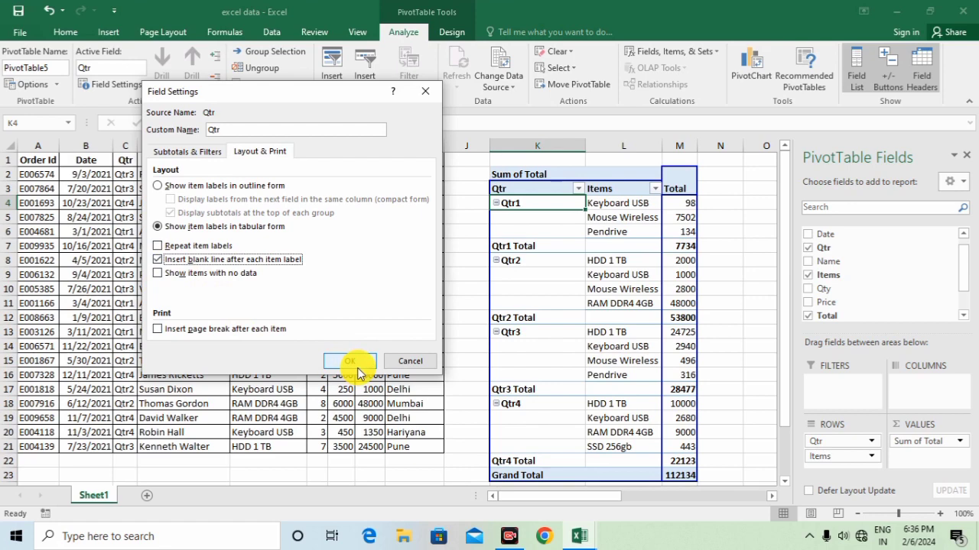
left_click(353, 365)
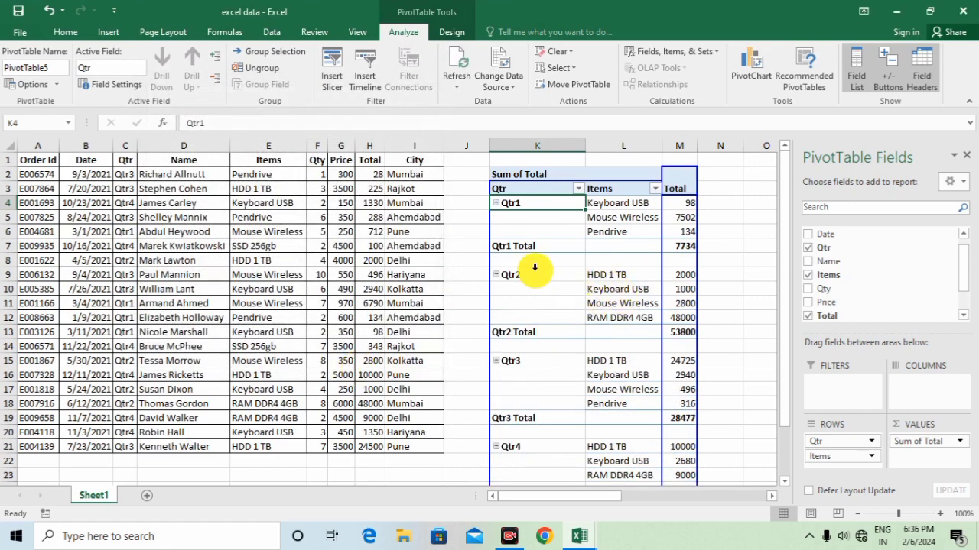
Examine the spacing between the quarter groups in the pivot table, including the Qtr2 block
key("Down")
key("Down")
key("Down")
key("Down")
left_click(613, 263)
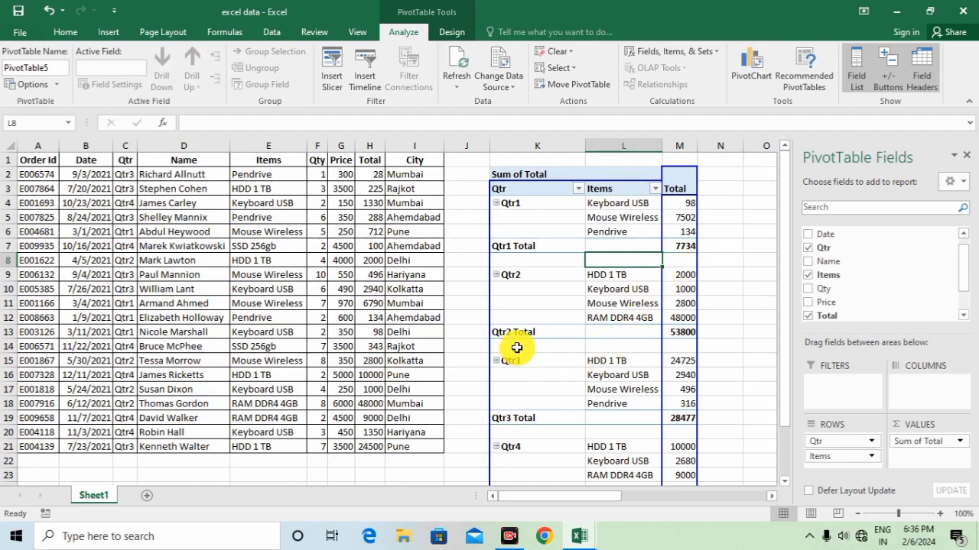
left_click_drag(509, 276, 673, 332)
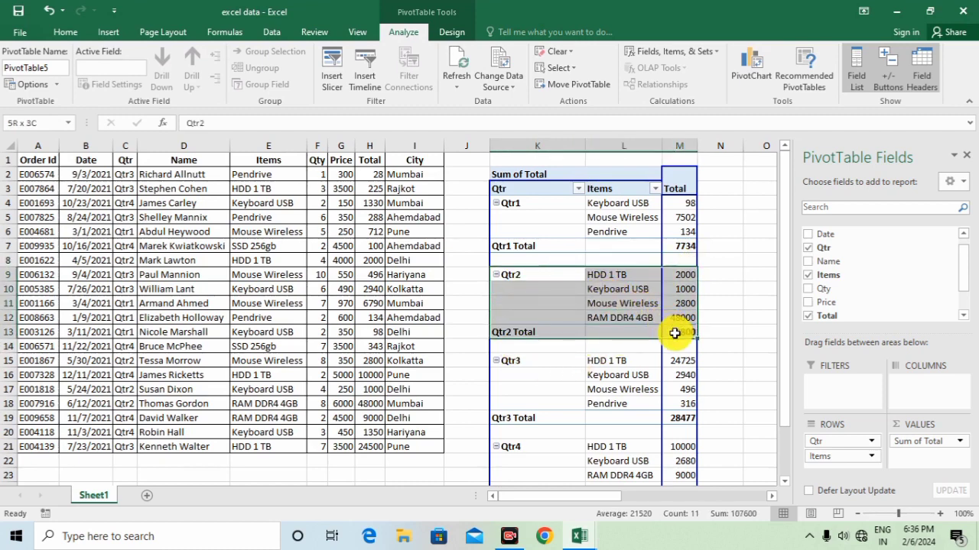
left_click(601, 352)
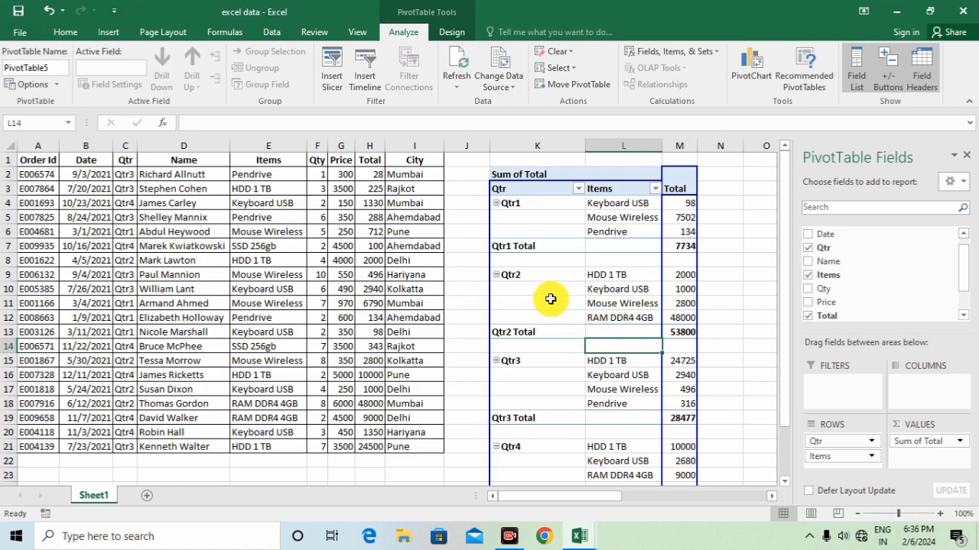
Disable Insert blank line after each item label for the Qtr field
left_click(516, 214)
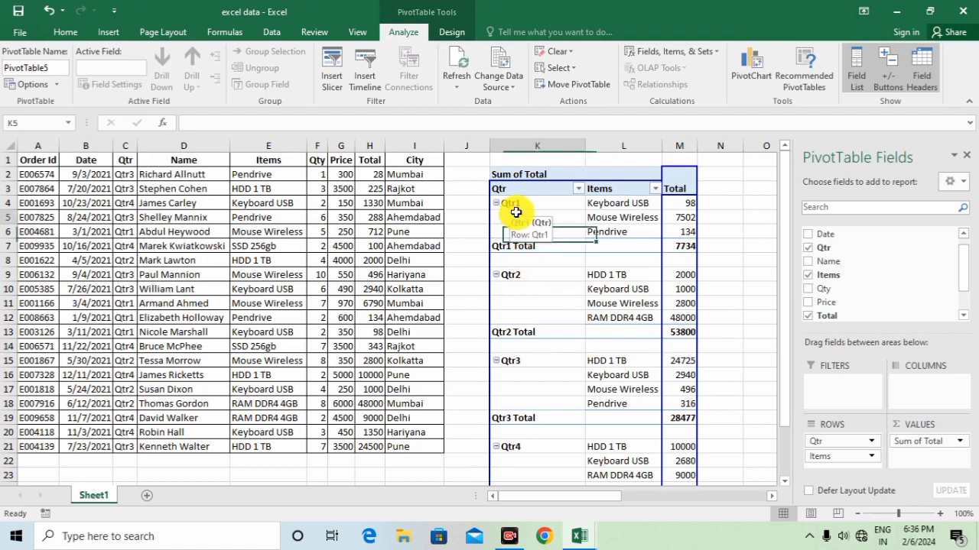
left_click(100, 84)
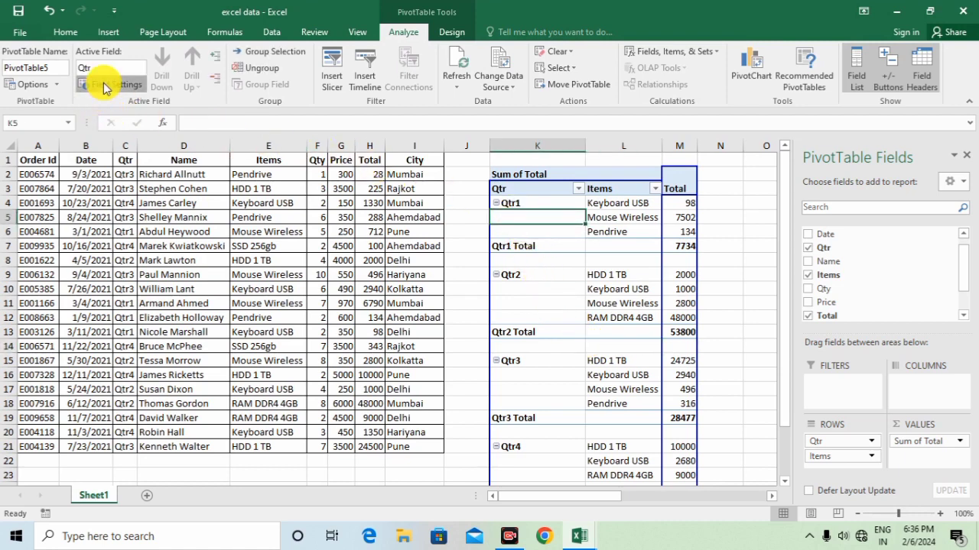
left_click(260, 152)
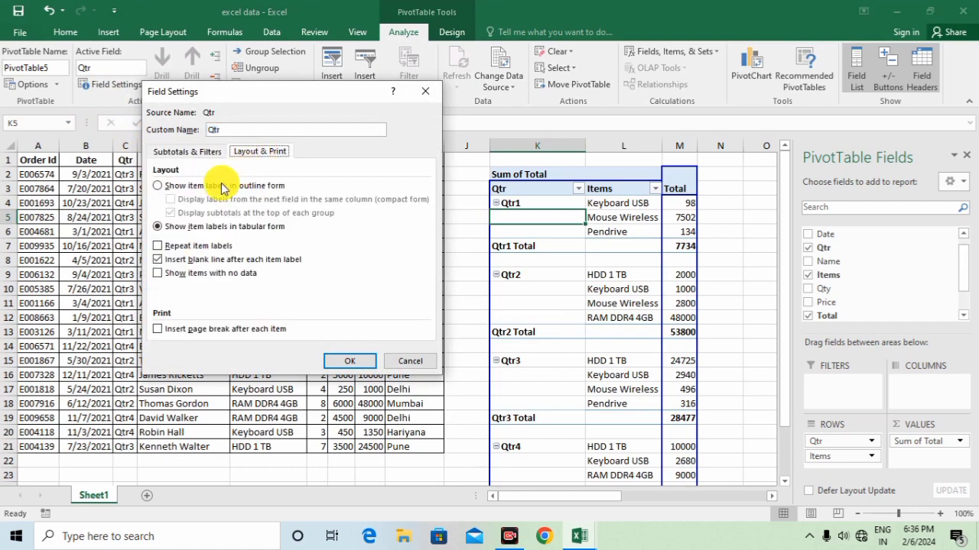
left_click(367, 362)
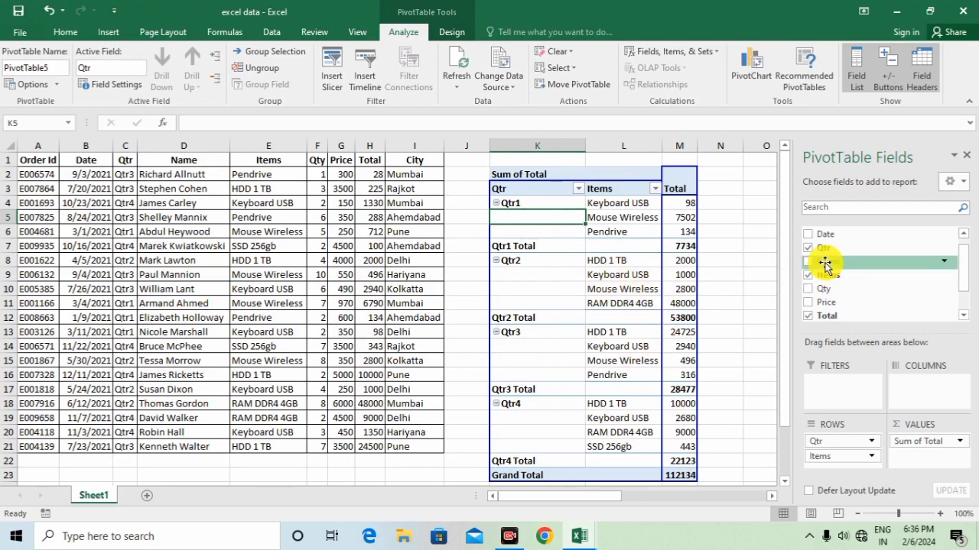
Add Name as a report filter and filter the pivot table to the fourth person in the name list
left_click_drag(825, 263, 846, 387)
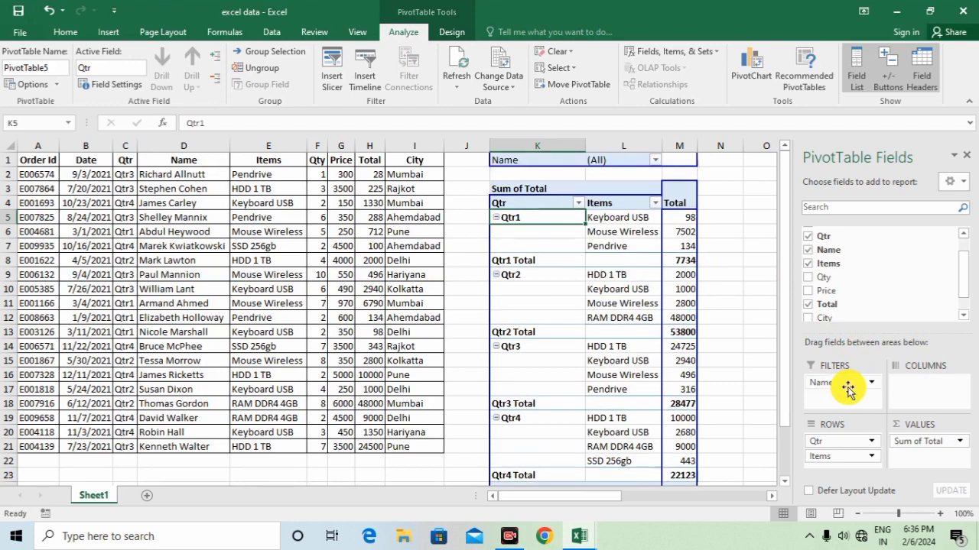
left_click(655, 161)
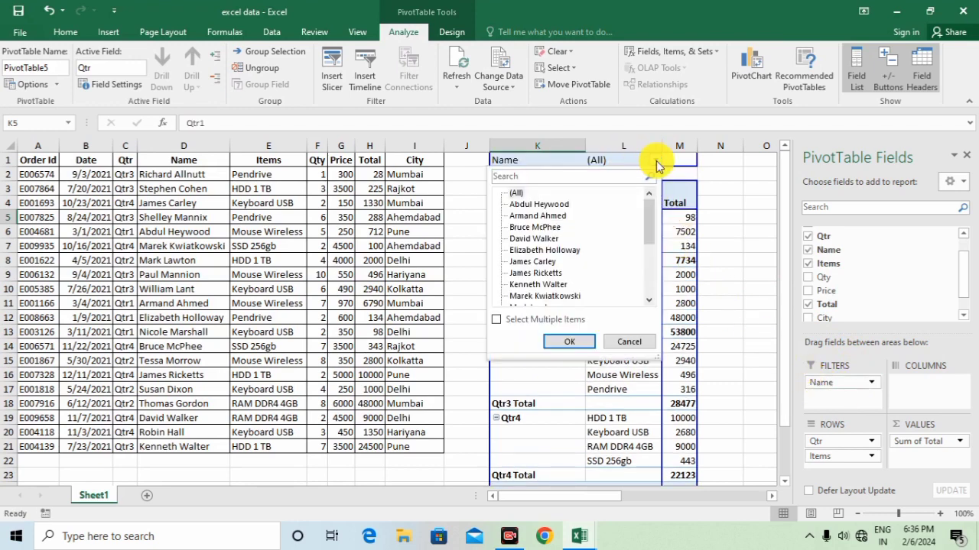
left_click(533, 239)
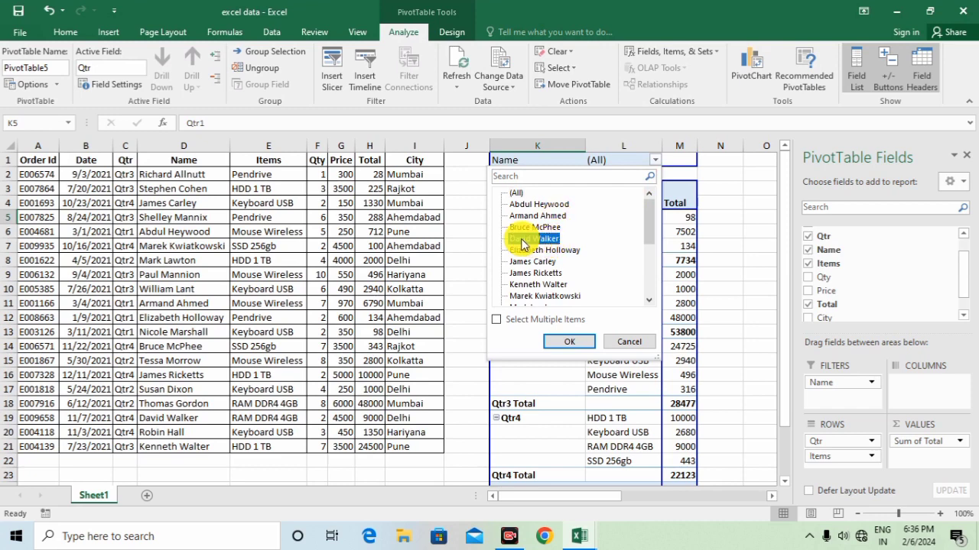
left_click(573, 342)
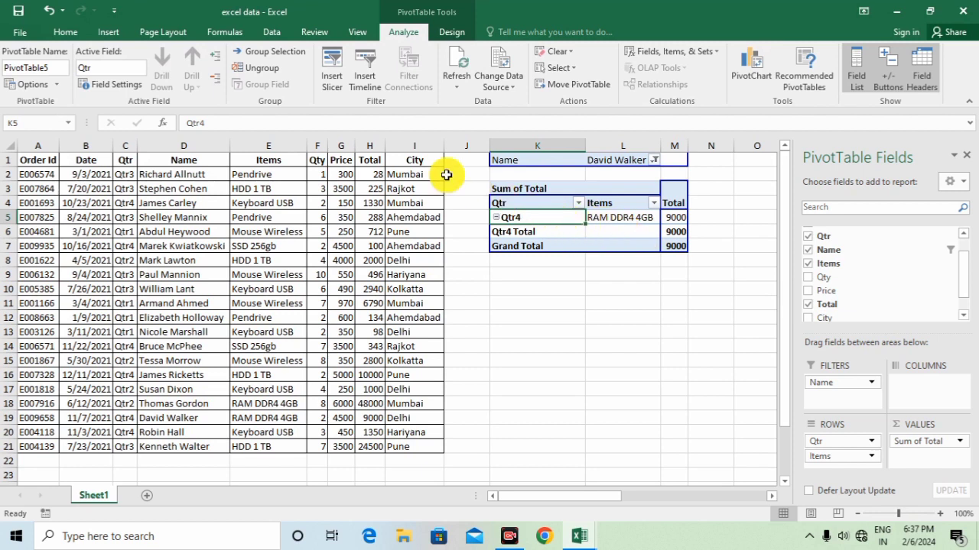
Enable Show items with no data for the Qtr field and review the rows of every quarter
left_click(126, 89)
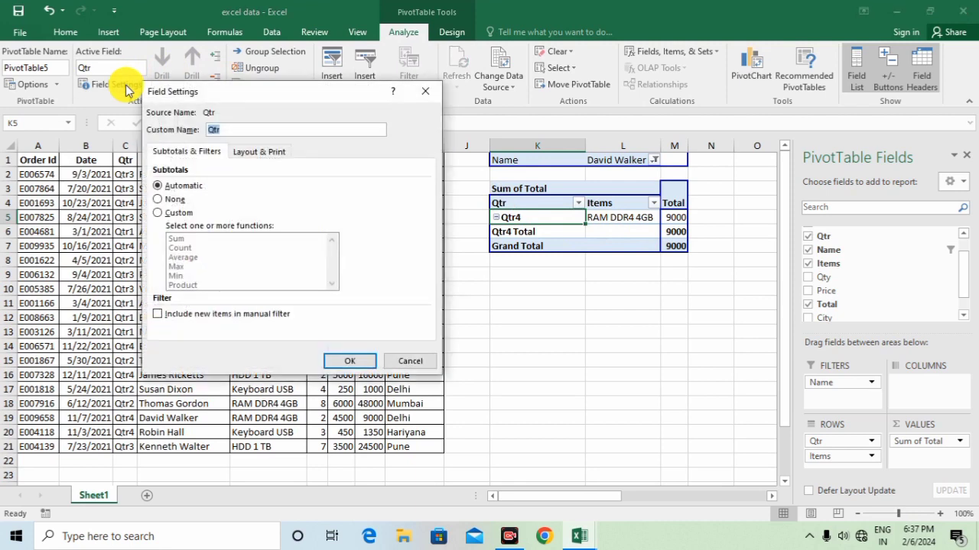
left_click(241, 156)
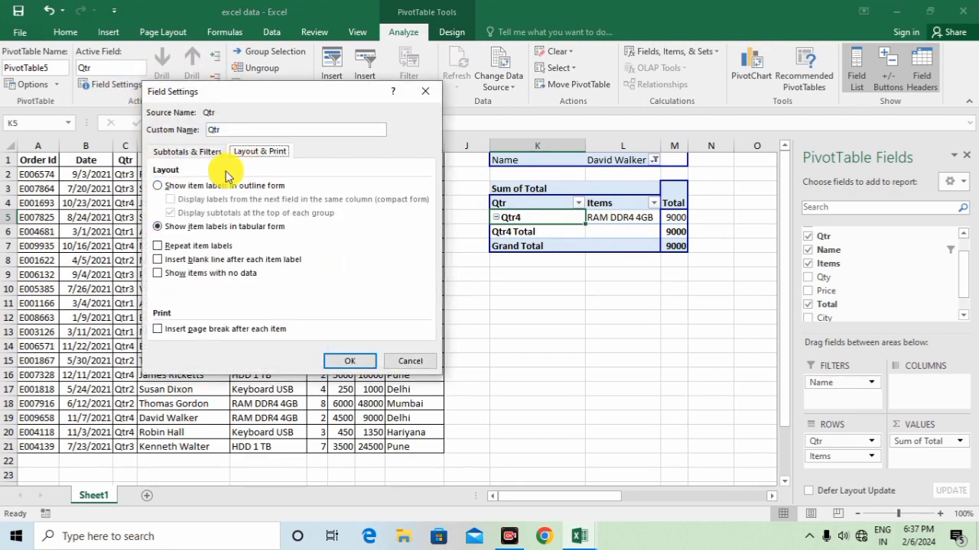
left_click(158, 276)
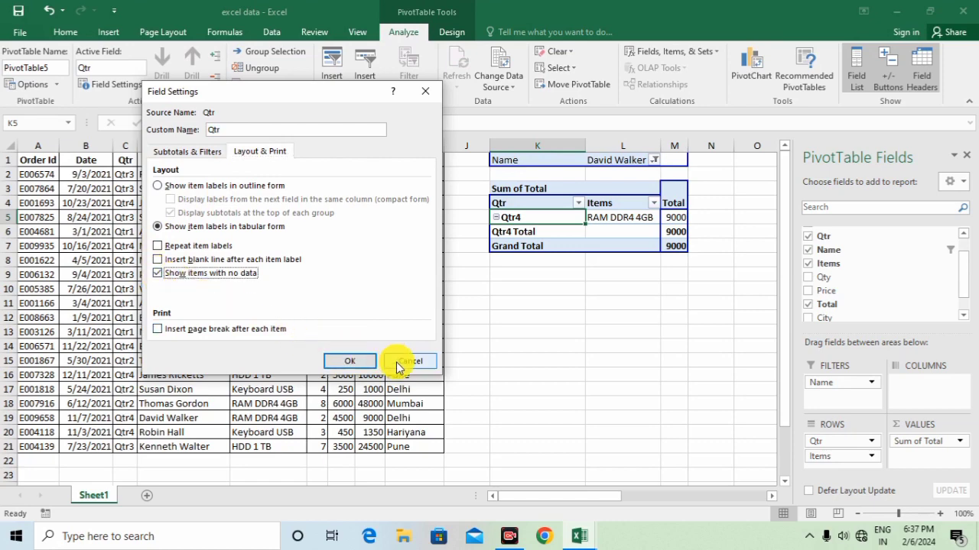
left_click(354, 362)
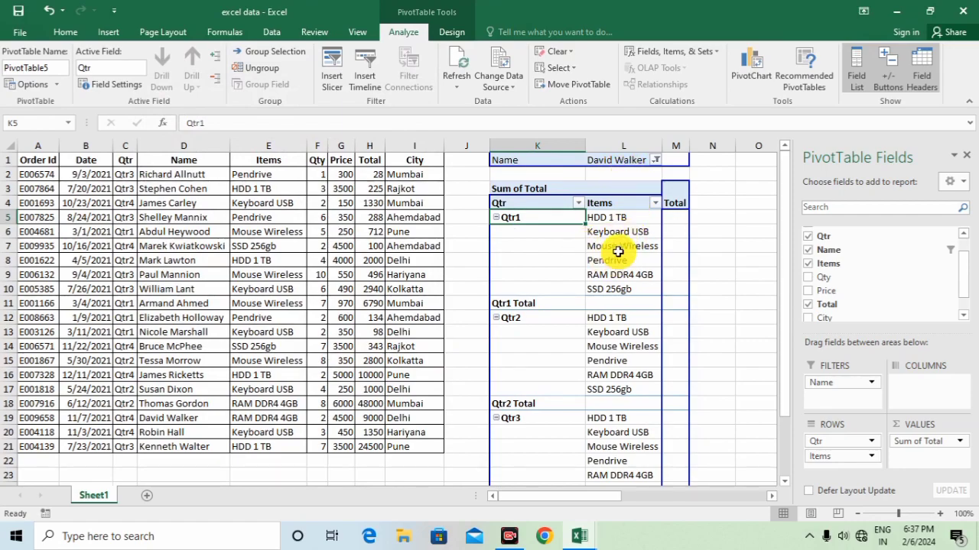
scroll(611, 250, "down", 1)
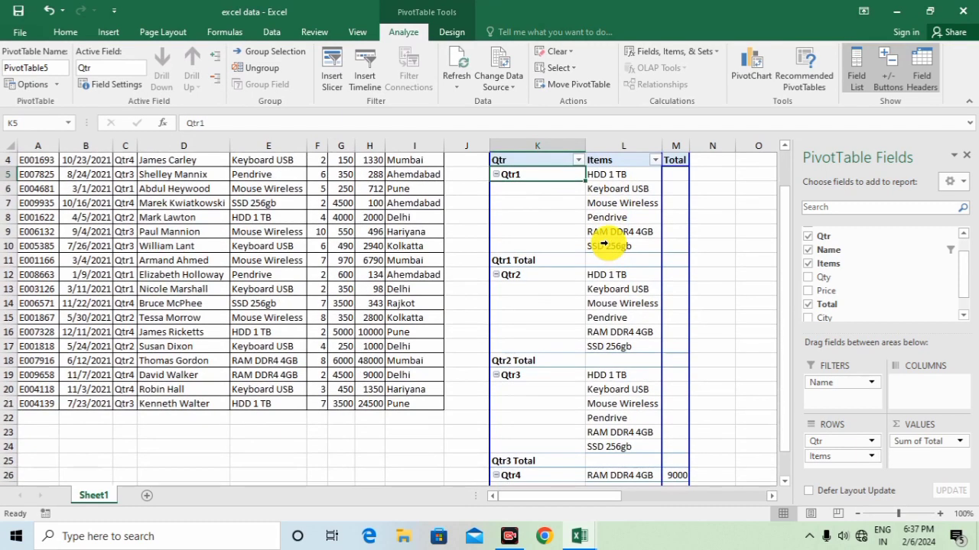
scroll(611, 247, "down", 2)
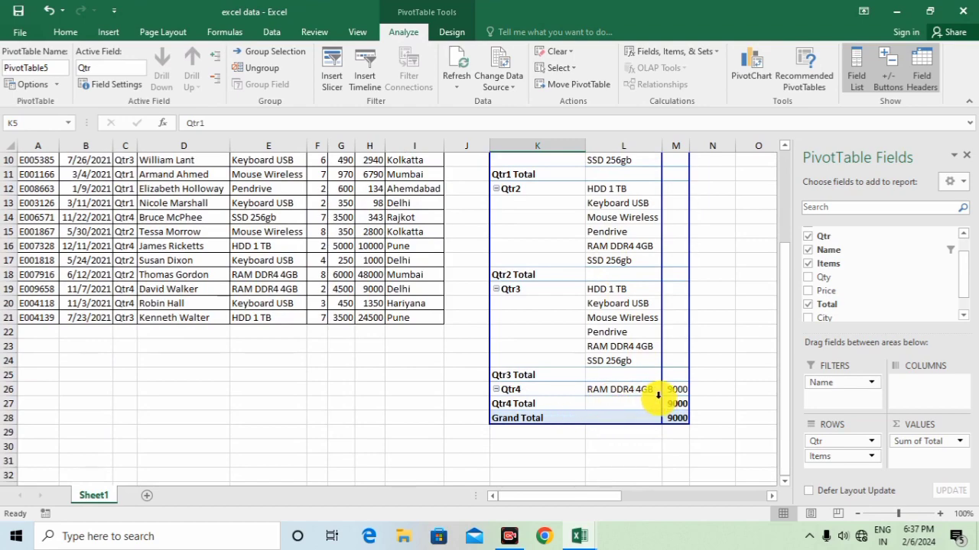
scroll(658, 394, "up", 2)
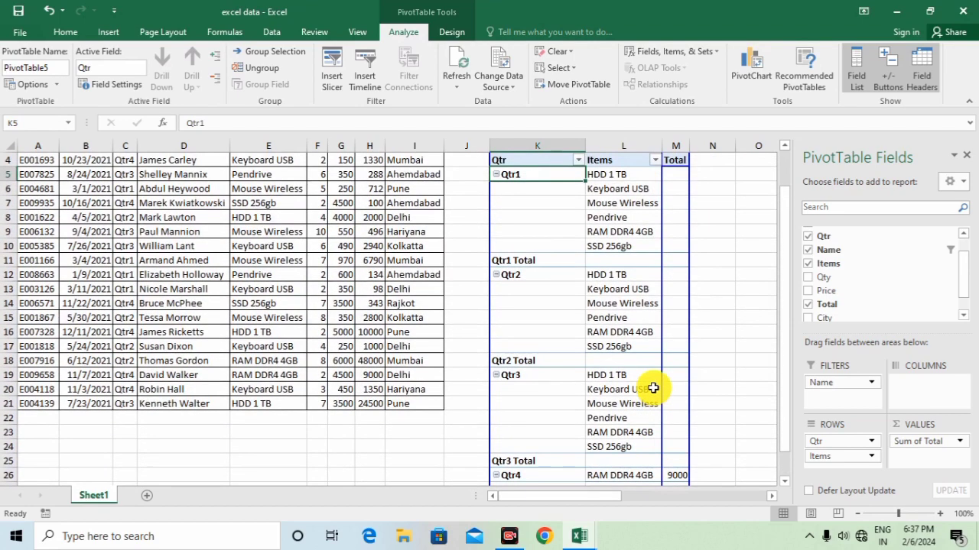